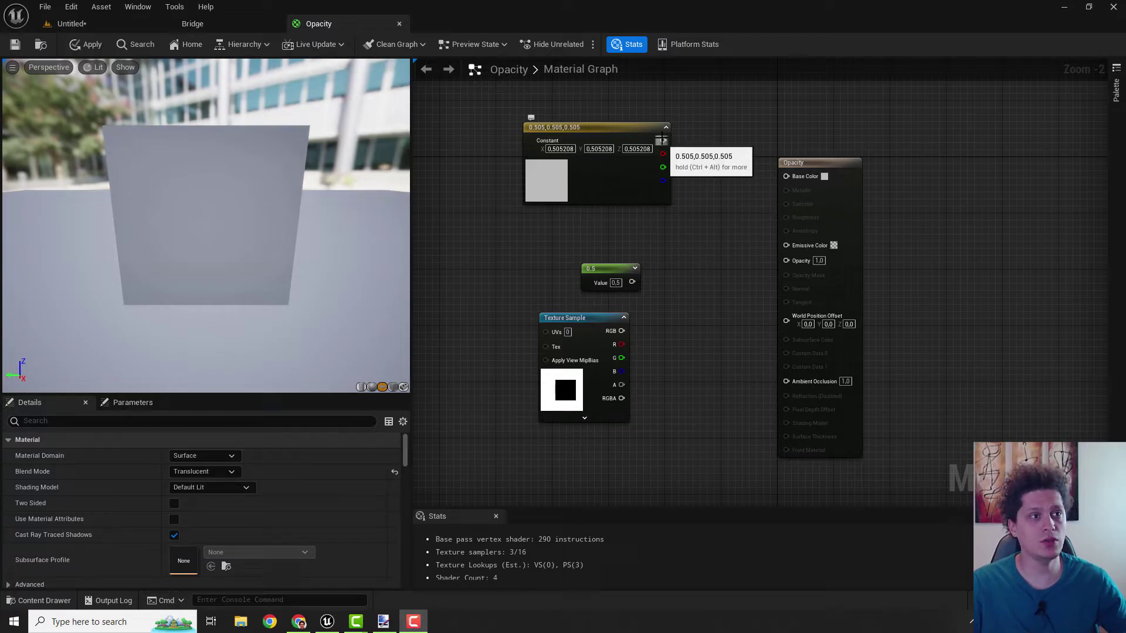
# Test Opacity with the Constant and then the 0.5 node, unplugging each afterwards
pyautogui.moveTo(663, 141); pyautogui.dragTo(786, 261)
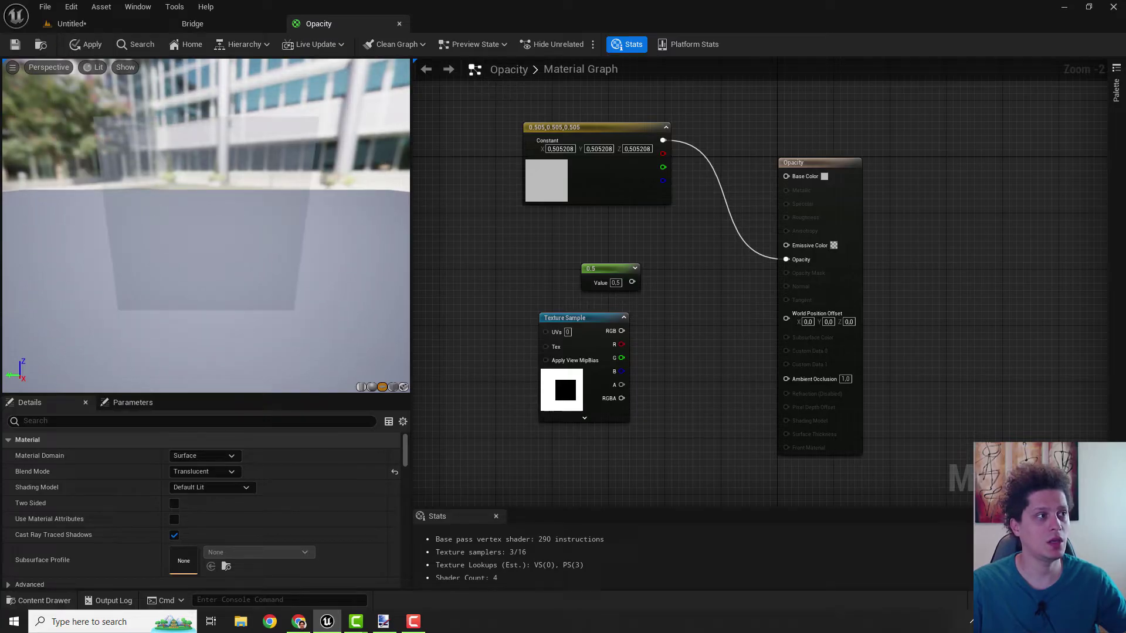
pyautogui.keyDown('alt'); pyautogui.click(727, 209); pyautogui.keyUp('alt')
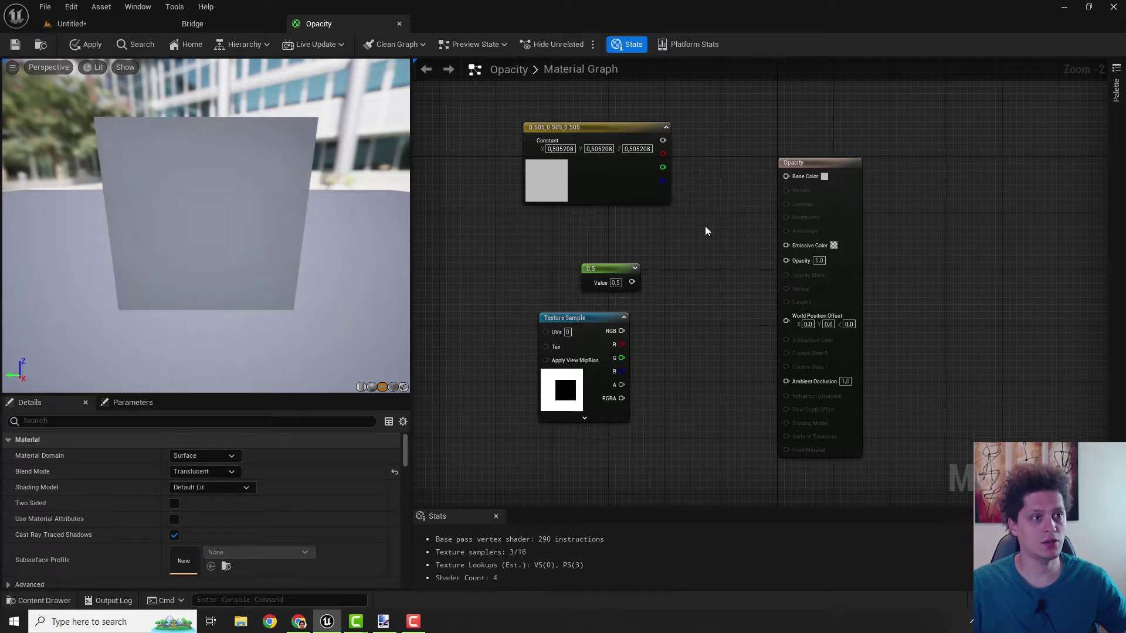
pyautogui.moveTo(630, 283); pyautogui.dragTo(787, 260)
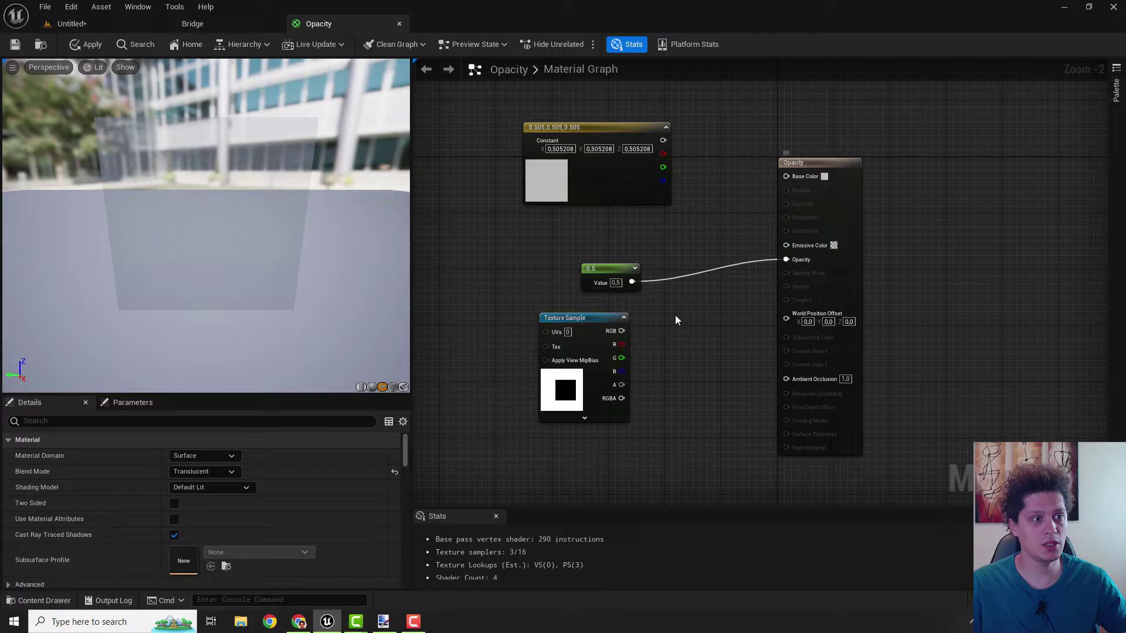
pyautogui.keyDown('alt'); pyautogui.click(688, 279); pyautogui.keyUp('alt')
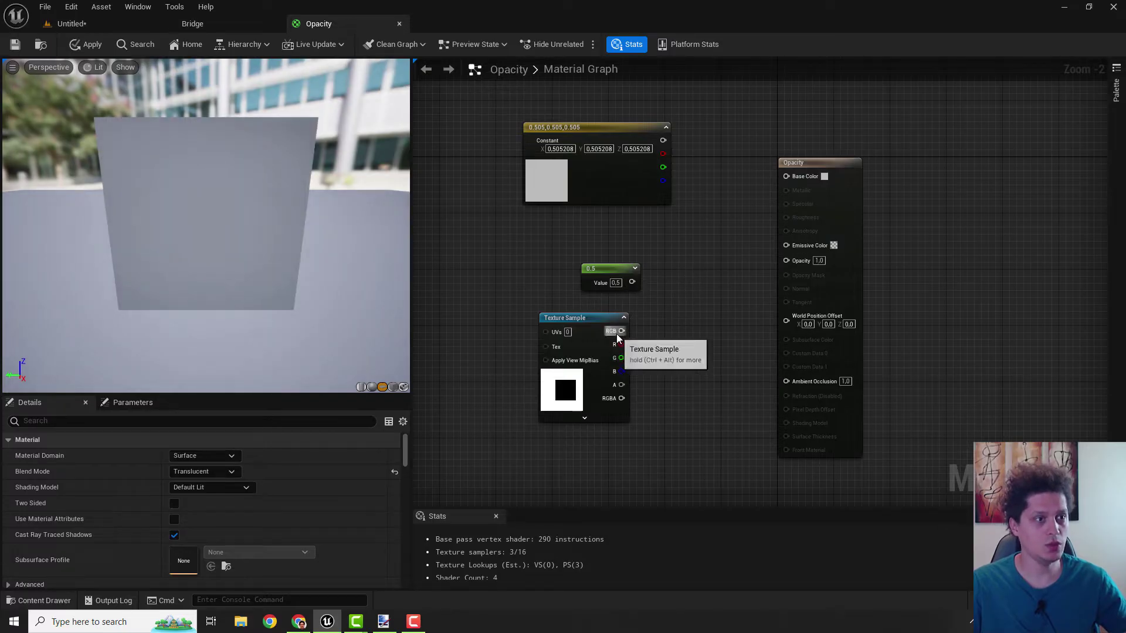
# Drive Opacity with the Texture Sample's RGB output, giving the preview a see-through square
pyautogui.moveTo(622, 331); pyautogui.dragTo(786, 260)
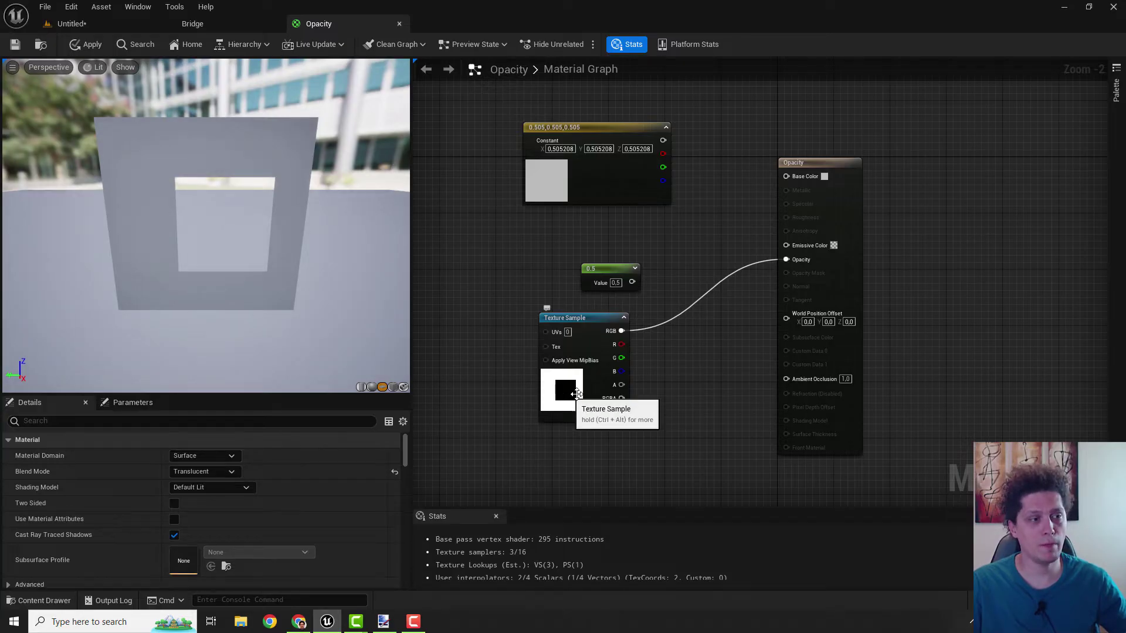
pyautogui.moveTo(219, 230); pyautogui.dragTo(288, 287)
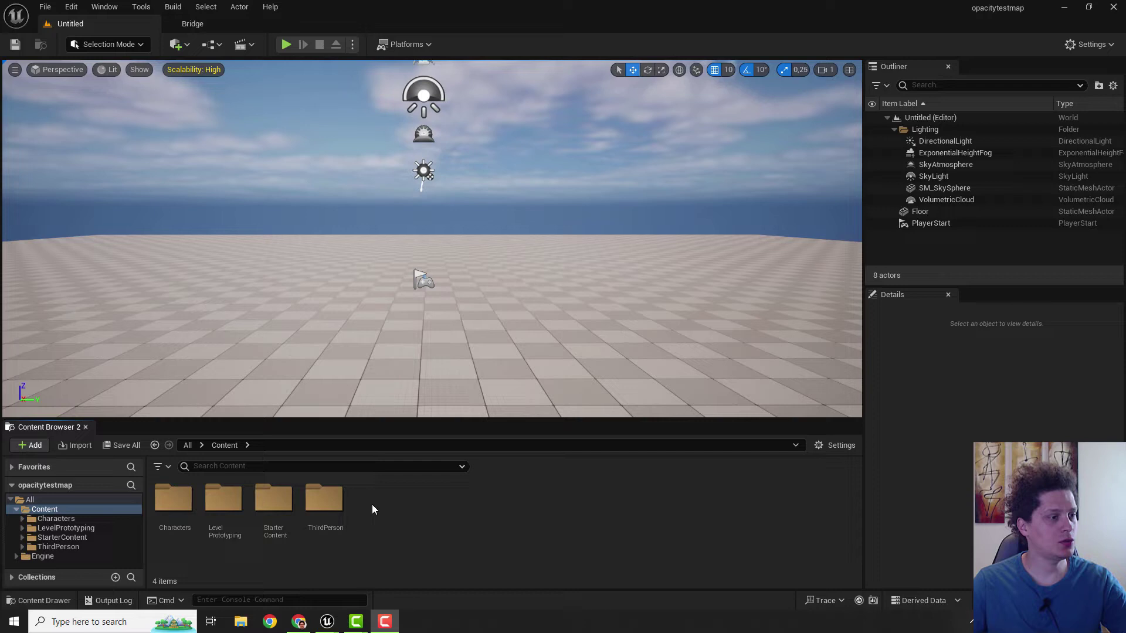
# Create a material named Opacity in the Content Browser and open it in the Material Editor
pyautogui.rightClick(373, 504)
pyautogui.moveTo(397, 286)
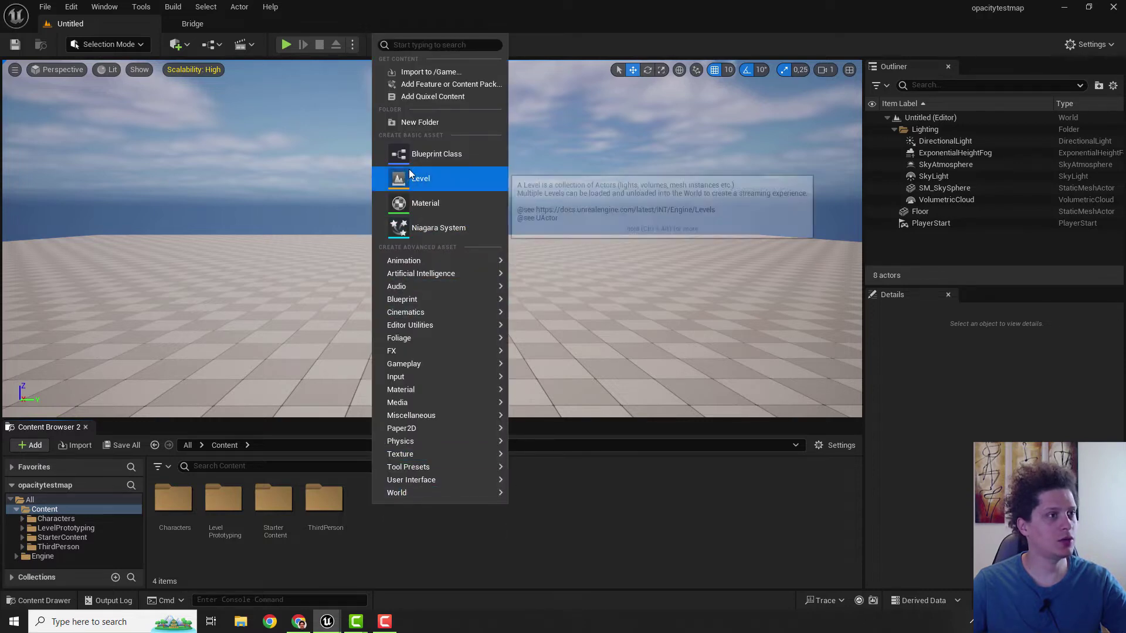
pyautogui.click(424, 203)
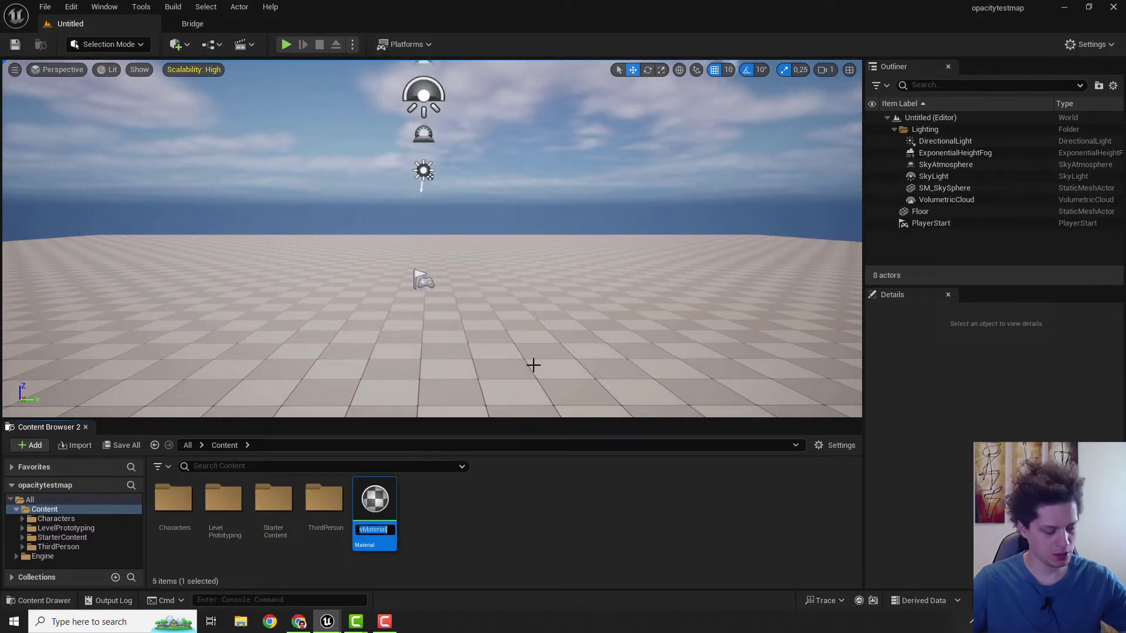
pyautogui.write('Opacity')
pyautogui.press('Return')
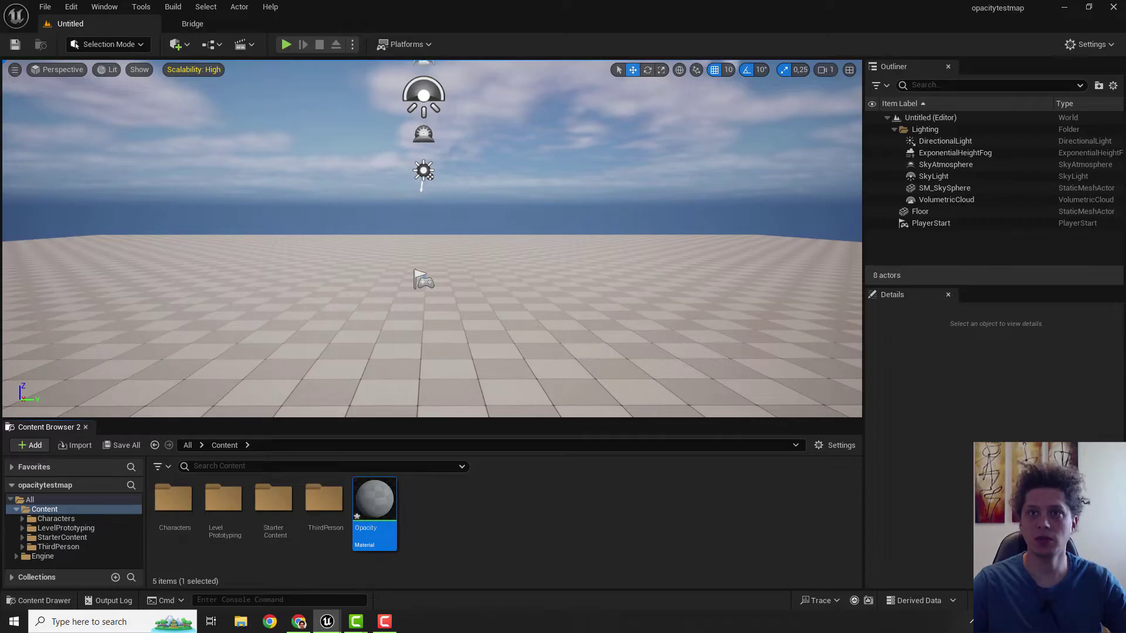
pyautogui.doubleClick(375, 502)
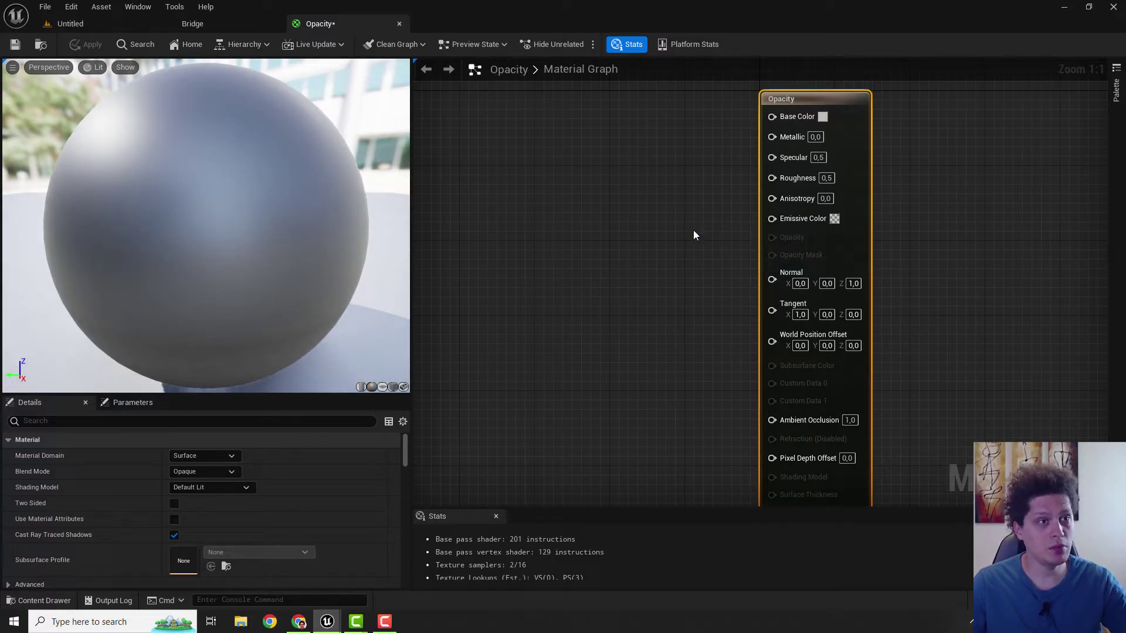
# Change the material's Blend Mode from Opaque to Translucent
pyautogui.moveTo(783, 98)
pyautogui.mouseDown()
pyautogui.moveTo(793, 106)
pyautogui.moveTo(783, 97)
pyautogui.mouseUp()
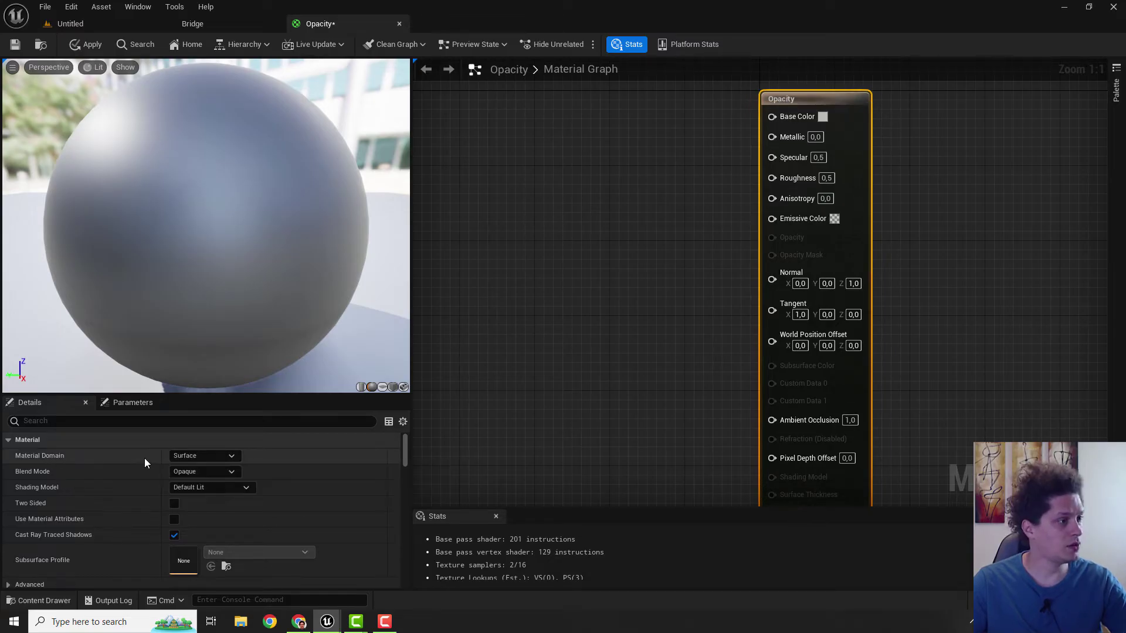
pyautogui.click(203, 472)
pyautogui.click(192, 505)
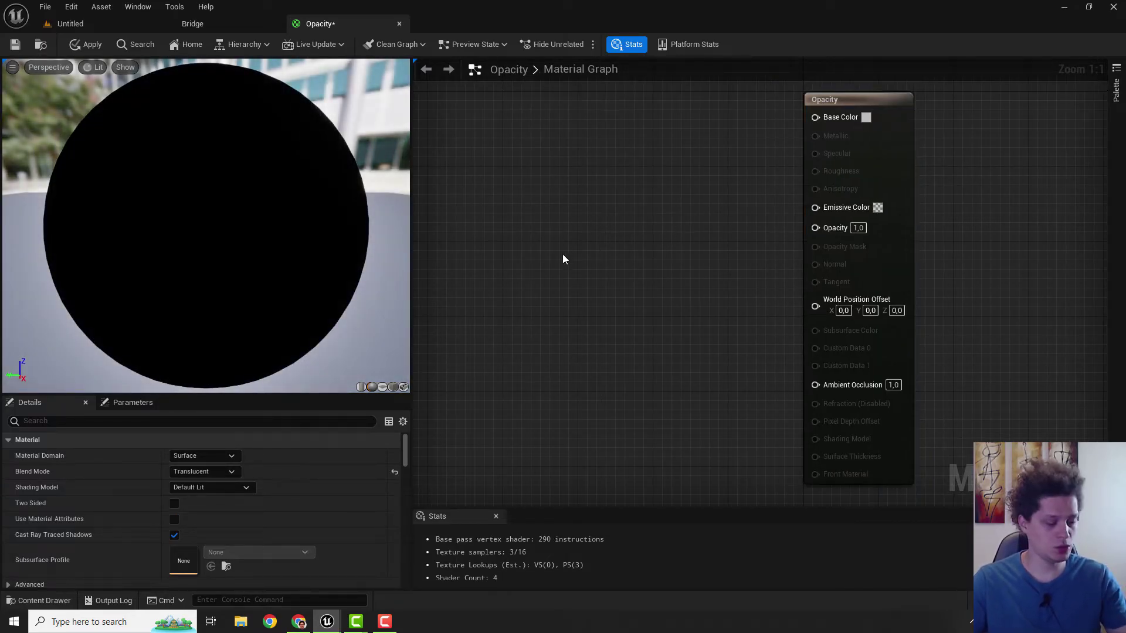
# Add a Constant node and wire it into the material's Opacity input
pyautogui.click(533, 261)
pyautogui.moveTo(601, 286); pyautogui.dragTo(815, 228)
pyautogui.moveTo(572, 268)
pyautogui.mouseDown()
pyautogui.moveTo(581, 231)
pyautogui.moveTo(585, 261)
pyautogui.mouseUp()
pyautogui.write('1')
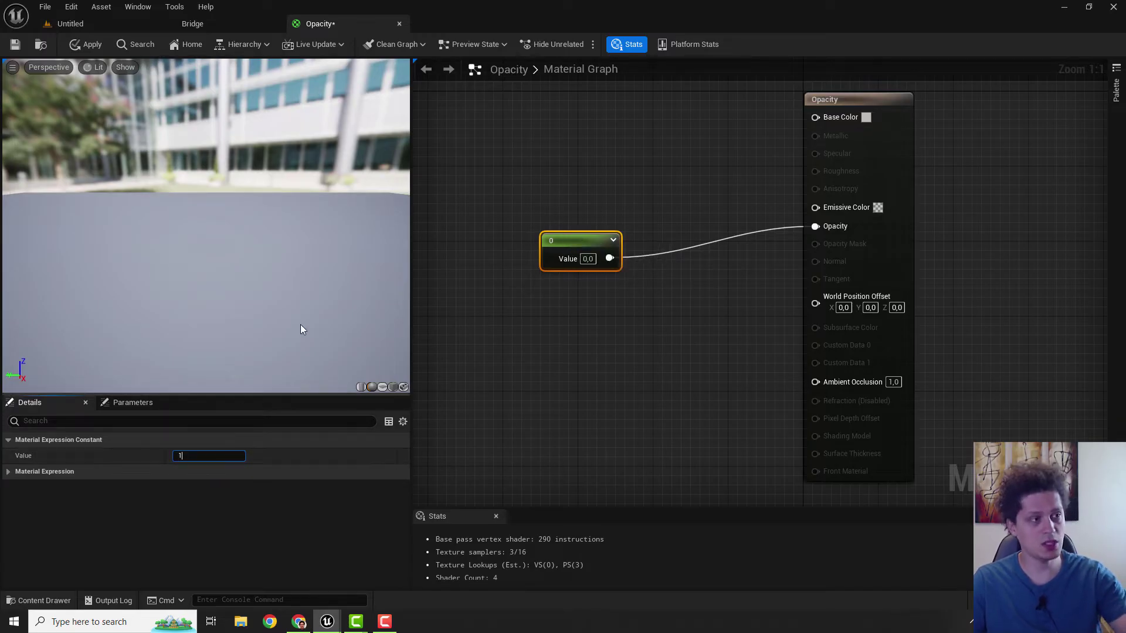
pyautogui.write('0')
# Set the constant's value to 1, then 0, and finally 0.5 for half transparency
pyautogui.press('Return')
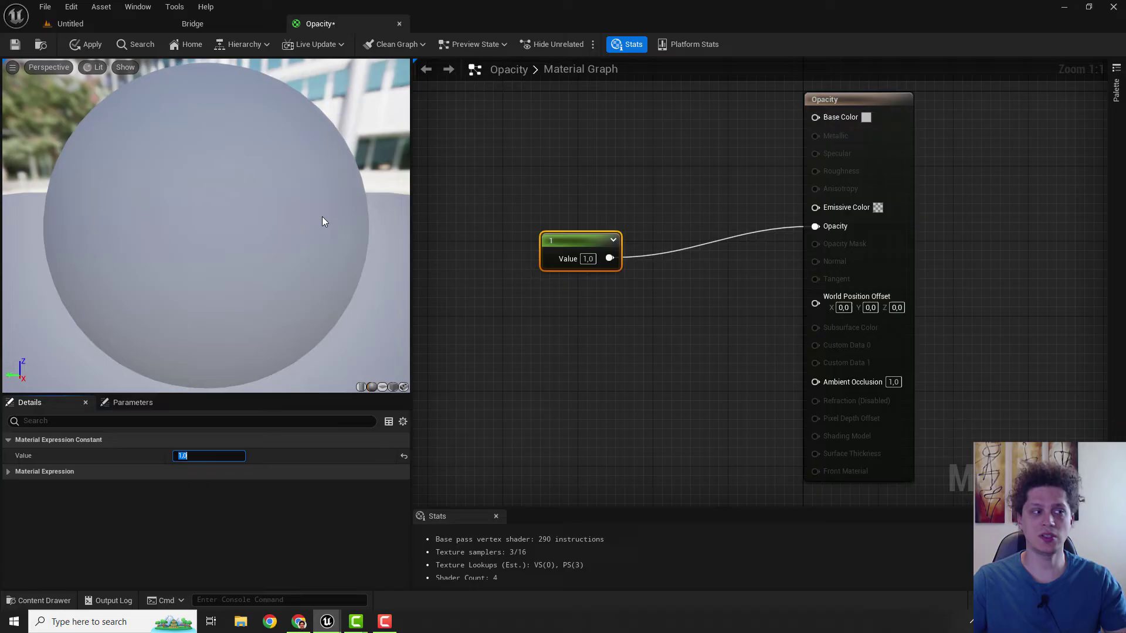
pyautogui.press('Return')
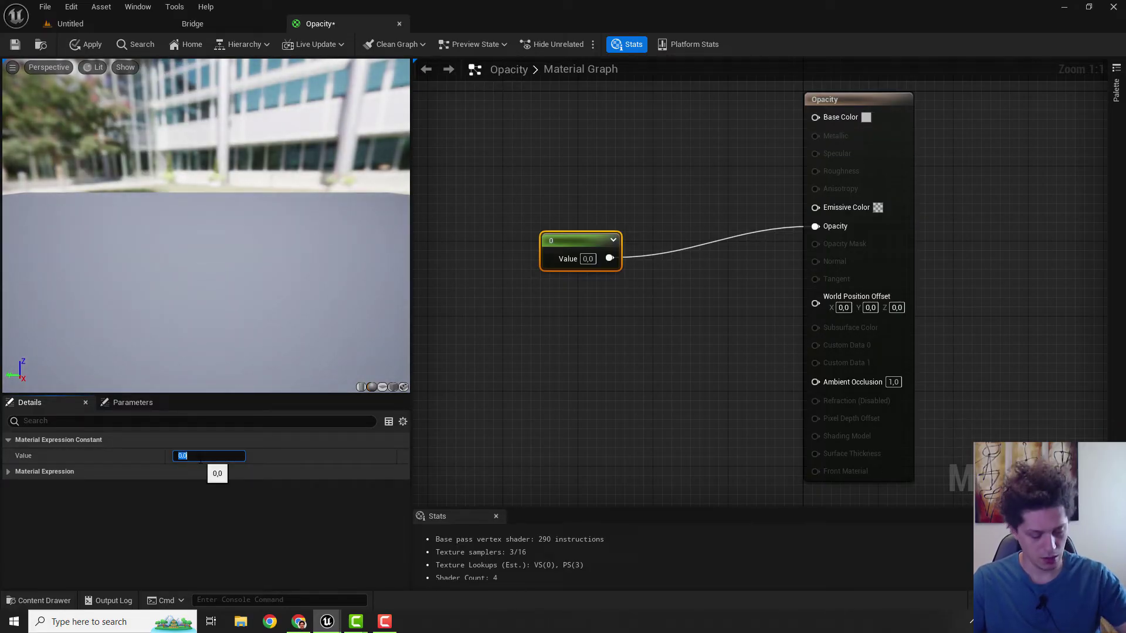
pyautogui.write('.5')
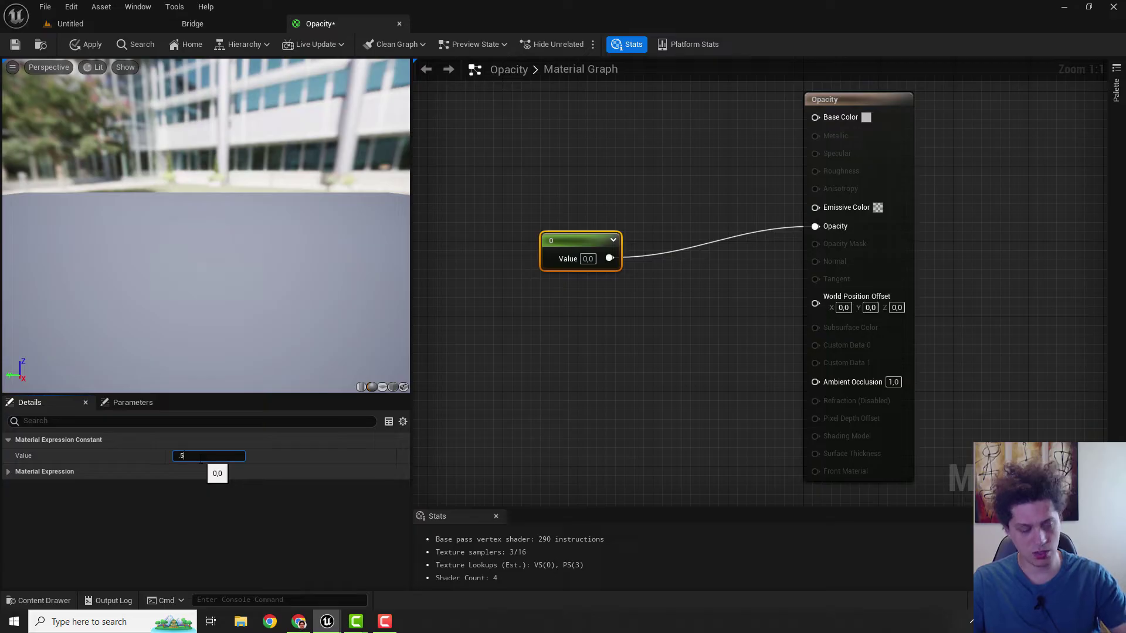
pyautogui.press('Return')
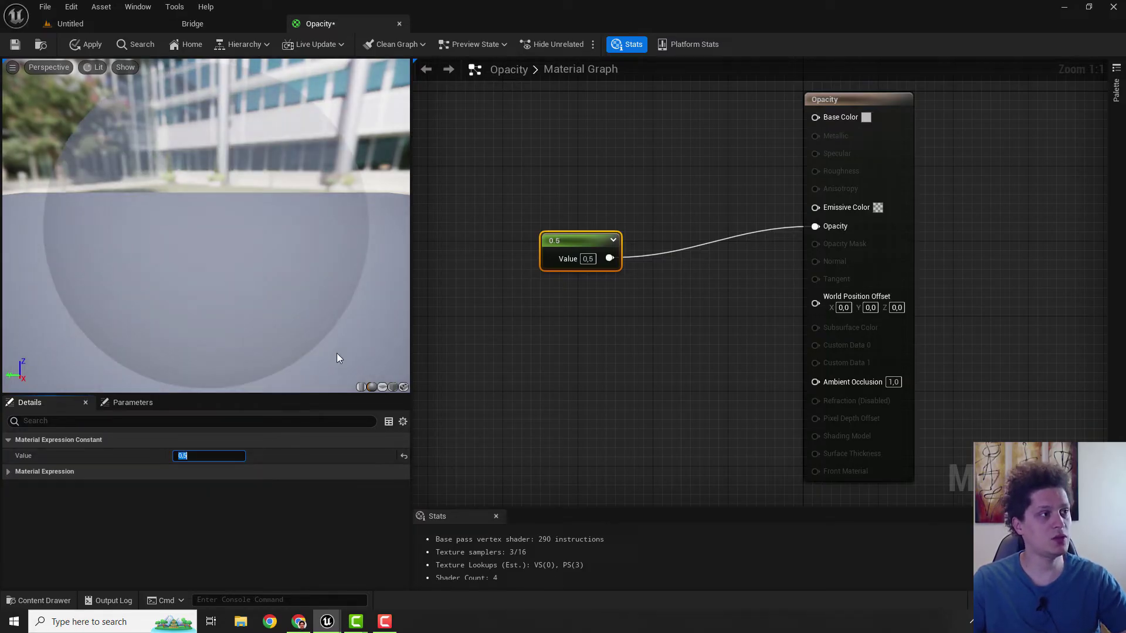
# Apply the Opacity material to a sphere in the level and save the material
pyautogui.click(70, 23)
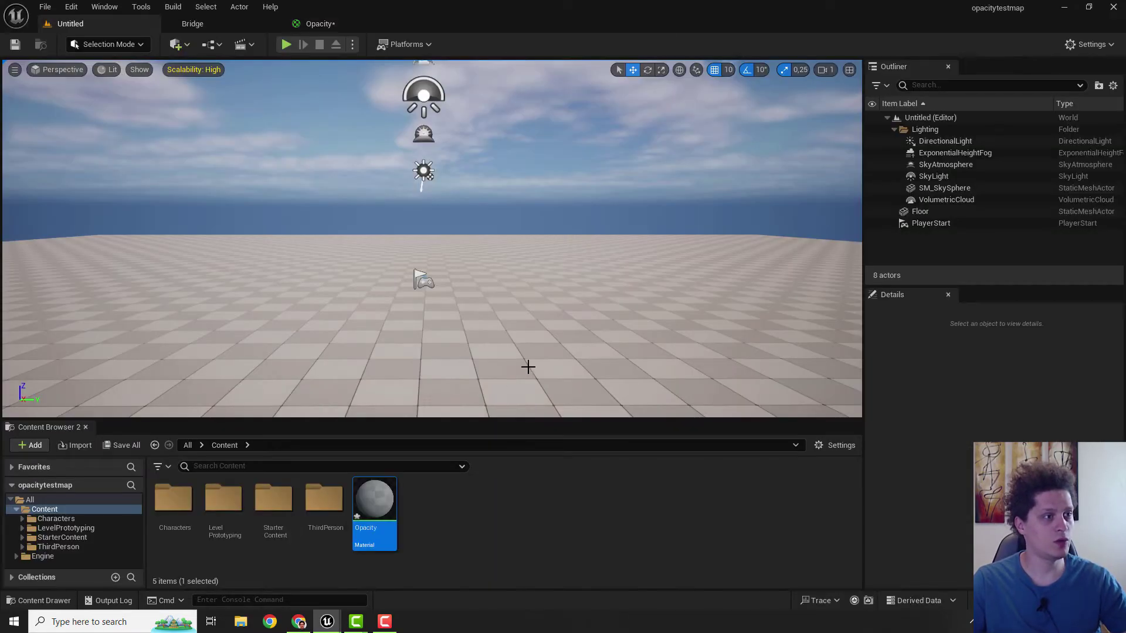
pyautogui.moveTo(376, 497); pyautogui.dragTo(559, 218)
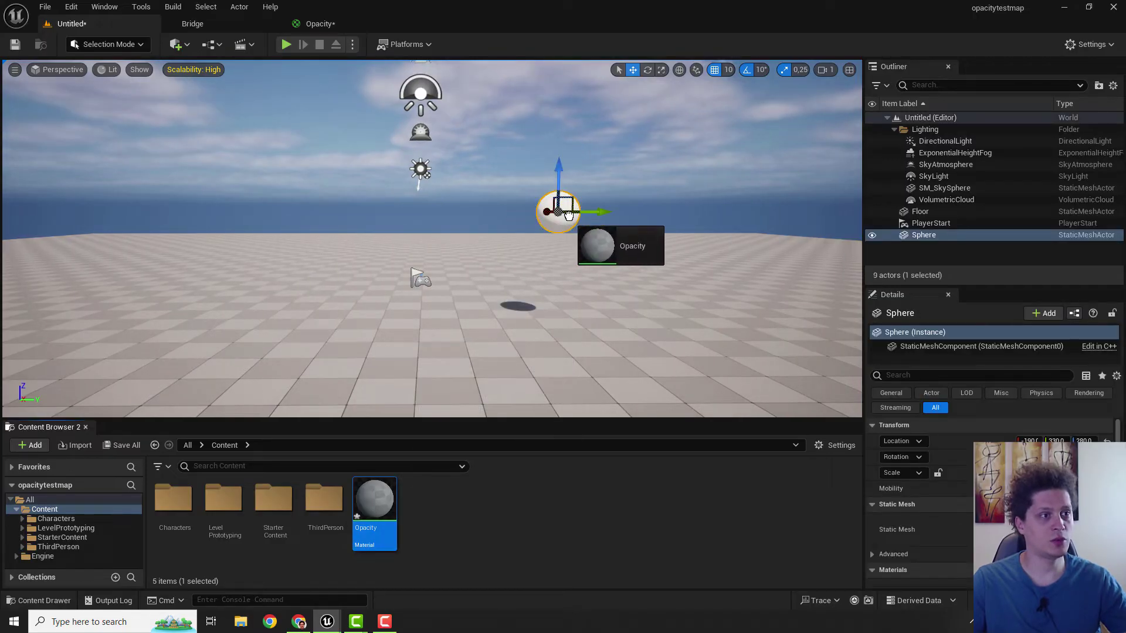
pyautogui.scroll(3, 619, 267)
pyautogui.click(320, 24)
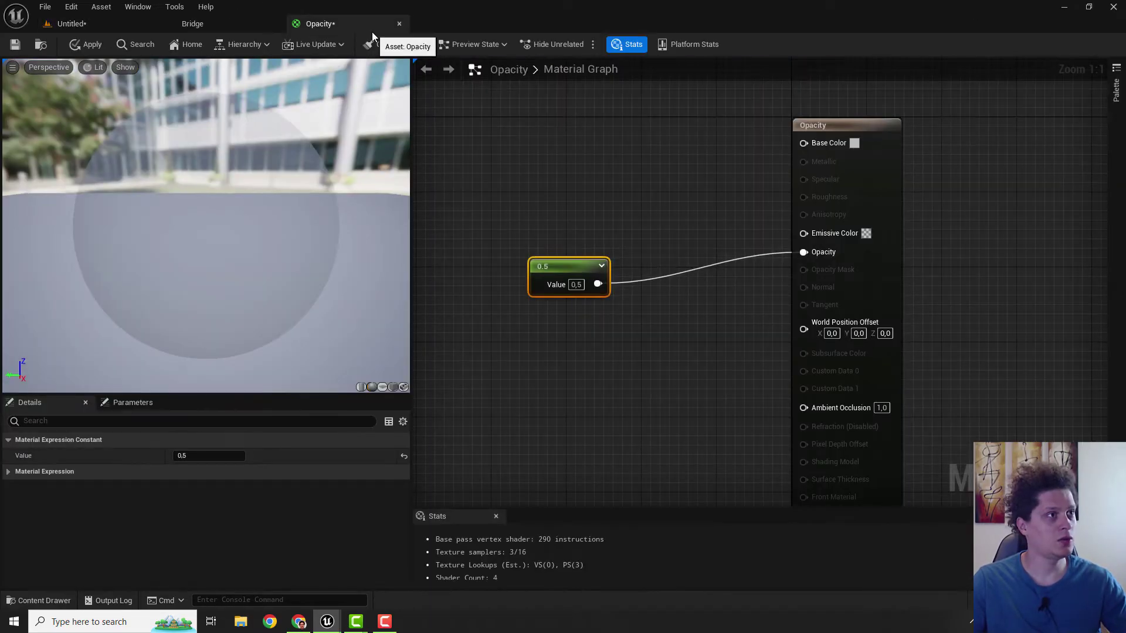
pyautogui.click(16, 46)
pyautogui.click(70, 24)
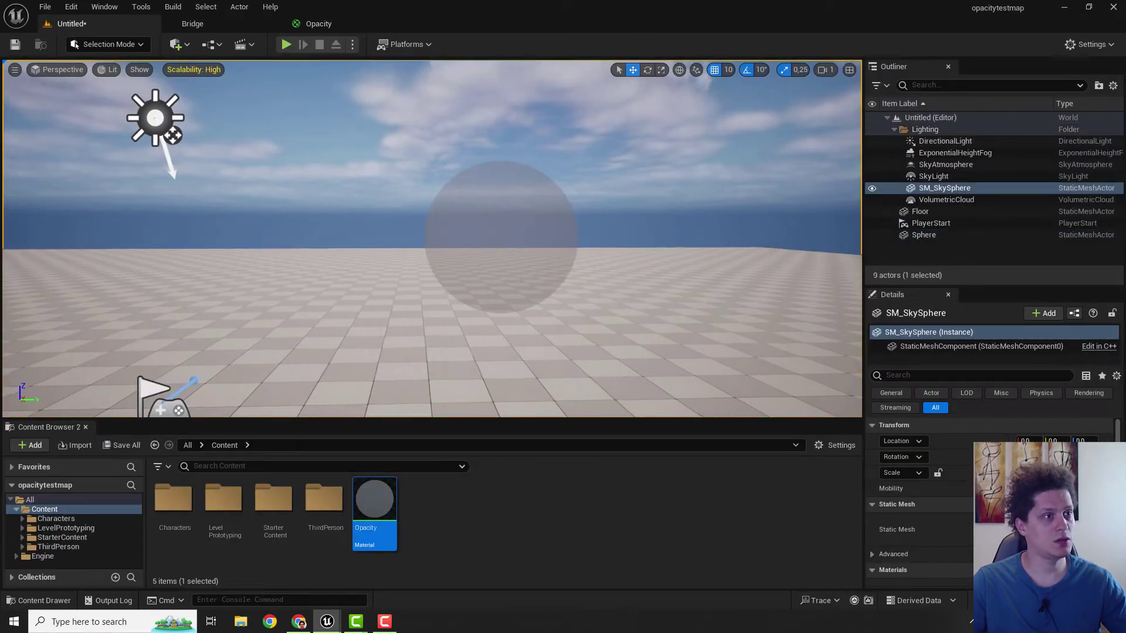
pyautogui.moveTo(654, 148); pyautogui.dragTo(597, 179, button='right')
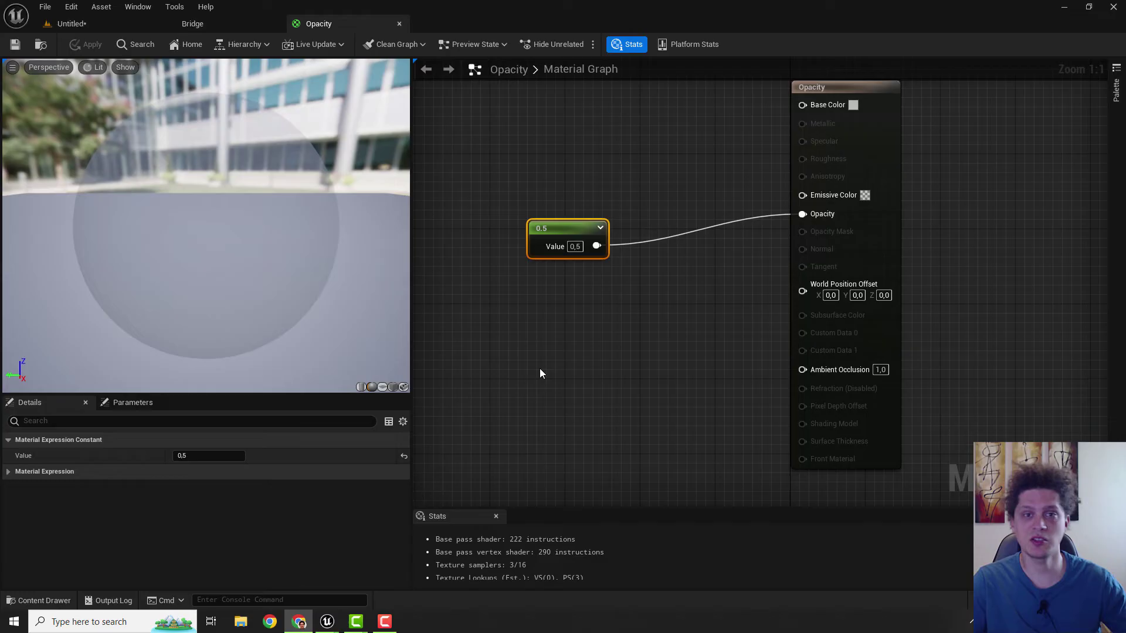
# Launch paint.net and select a rectangle in the middle of the white canvas
pyautogui.press('super')
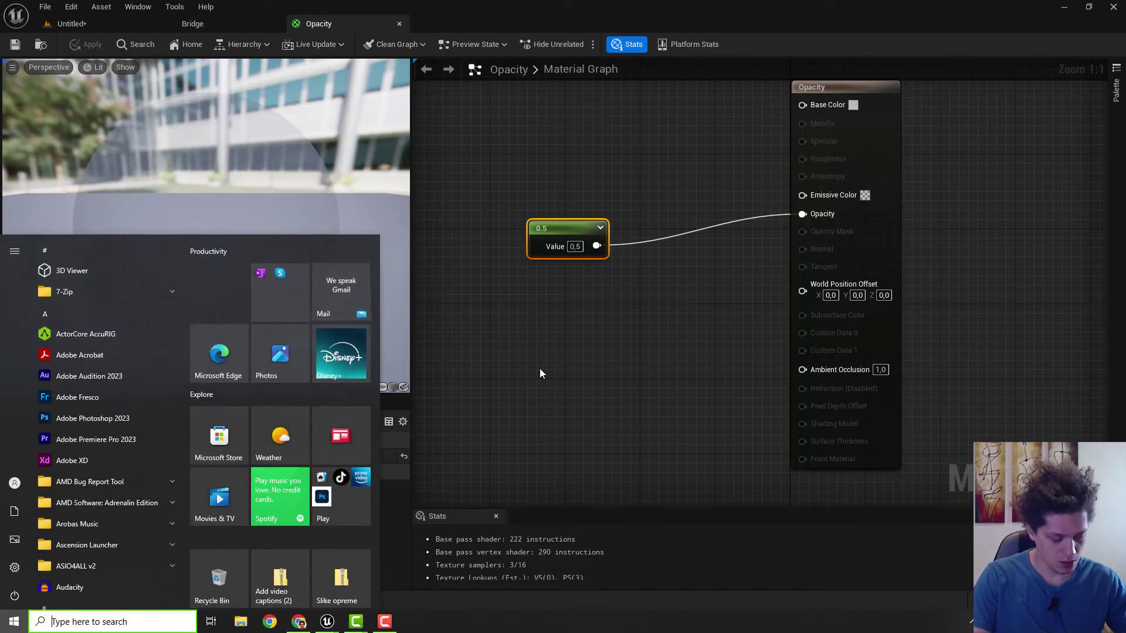
pyautogui.write('paint')
pyautogui.press('Return')
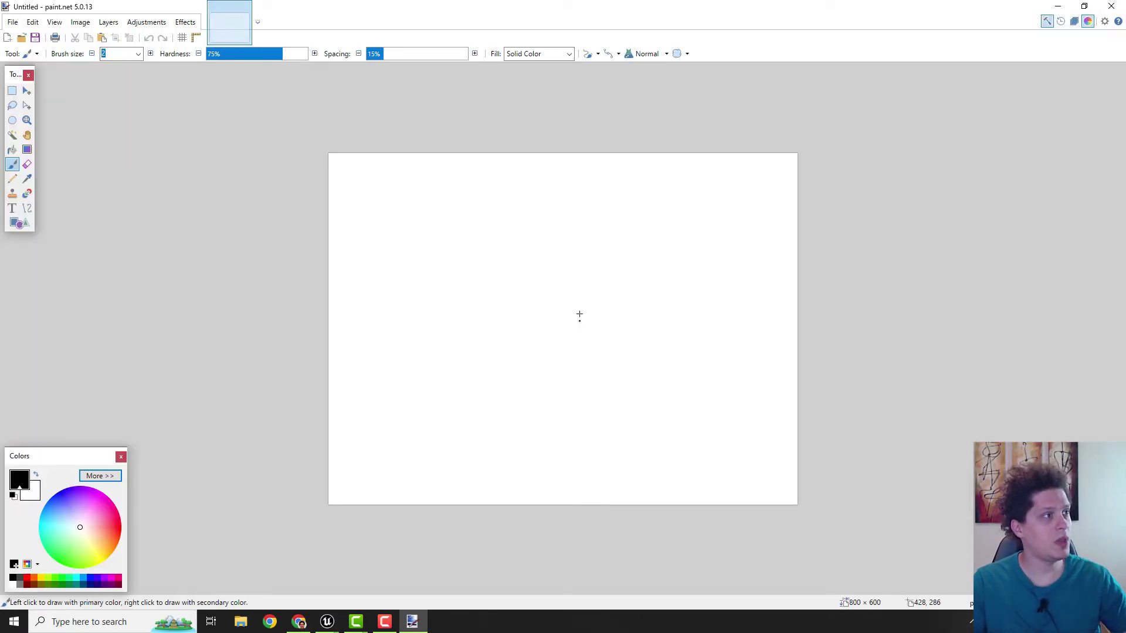
pyautogui.click(13, 89)
pyautogui.moveTo(492, 246); pyautogui.dragTo(717, 419)
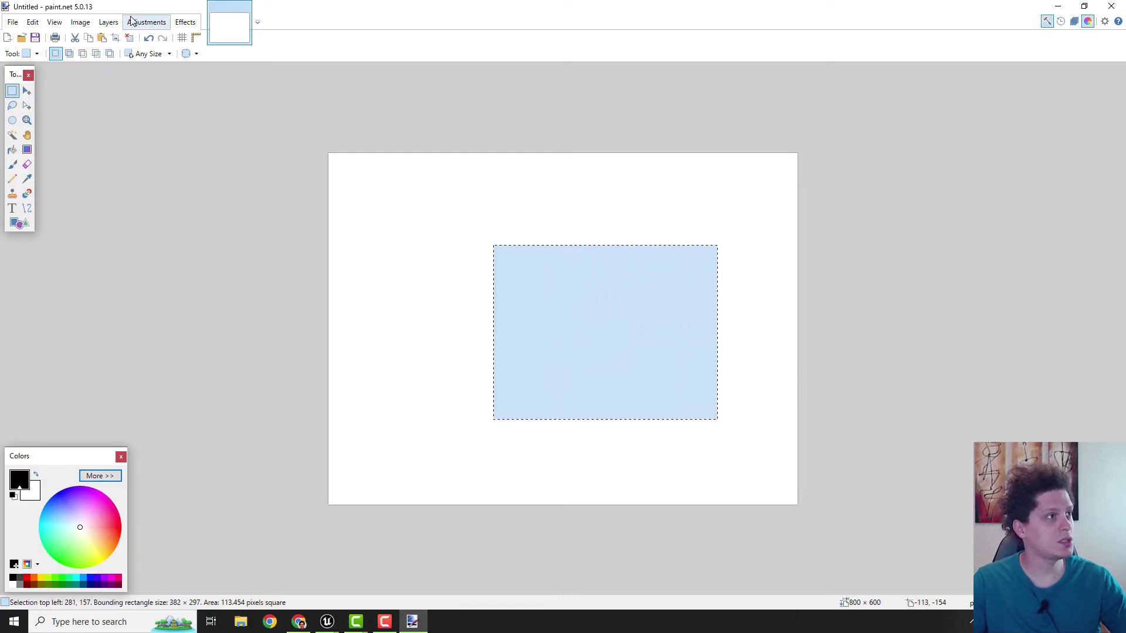
# Fill the selected rectangle with black and save the image
pyautogui.click(12, 149)
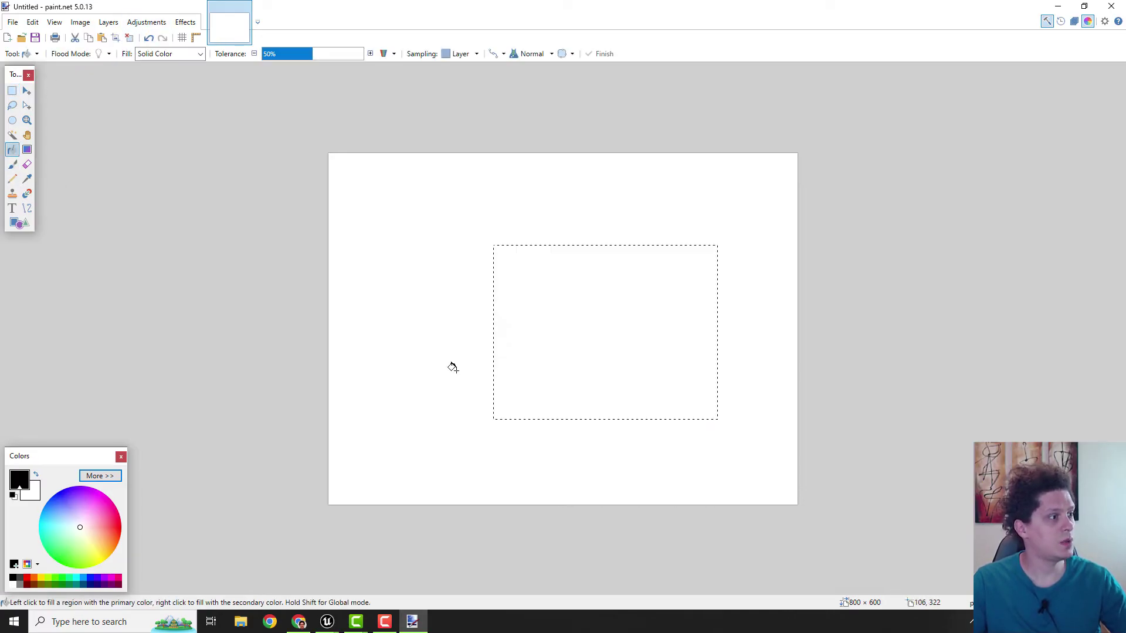
pyautogui.click(589, 332)
pyautogui.click(13, 21)
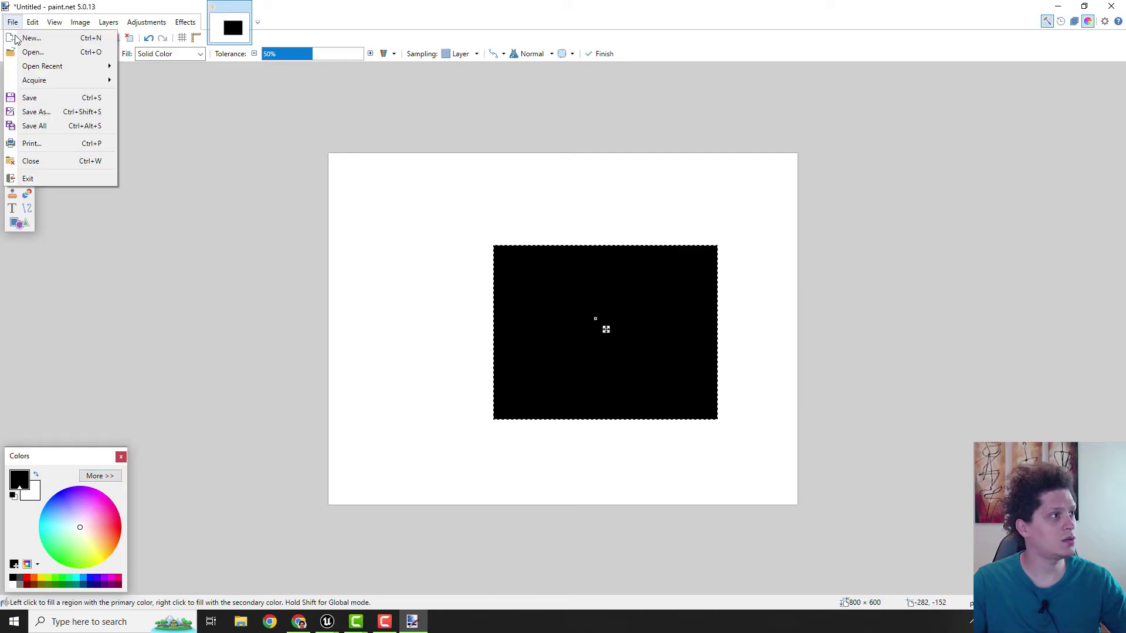
pyautogui.click(27, 88)
pyautogui.click(327, 621)
# Import Untitled.jpg from the desktop into the project content as a texture
pyautogui.hotkey('ctrl', 'space')
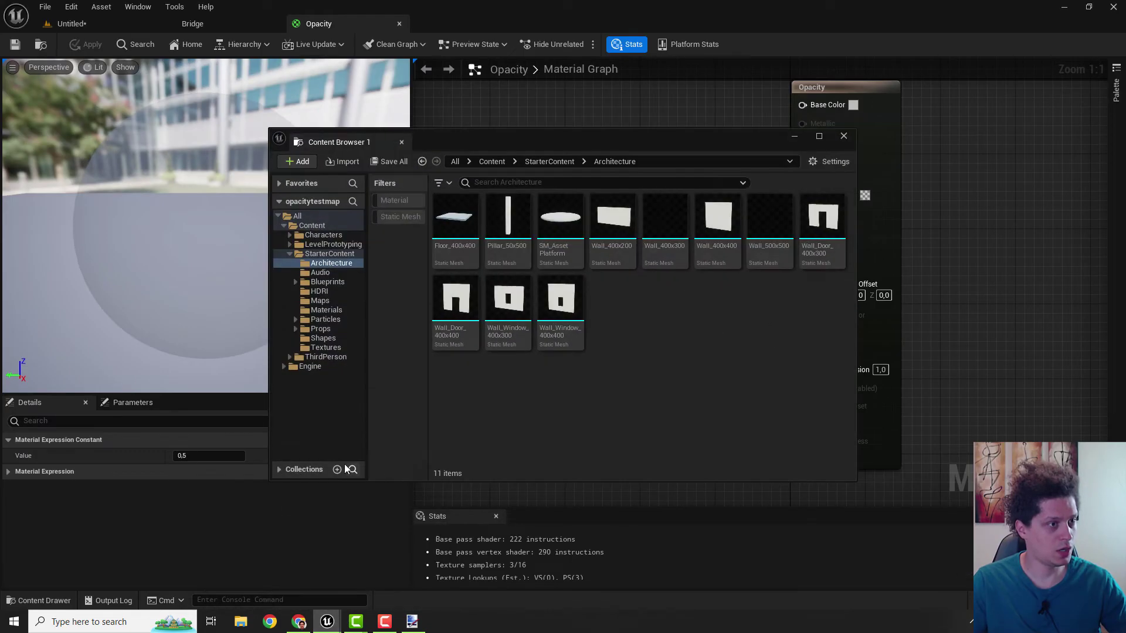
pyautogui.click(843, 136)
pyautogui.click(71, 24)
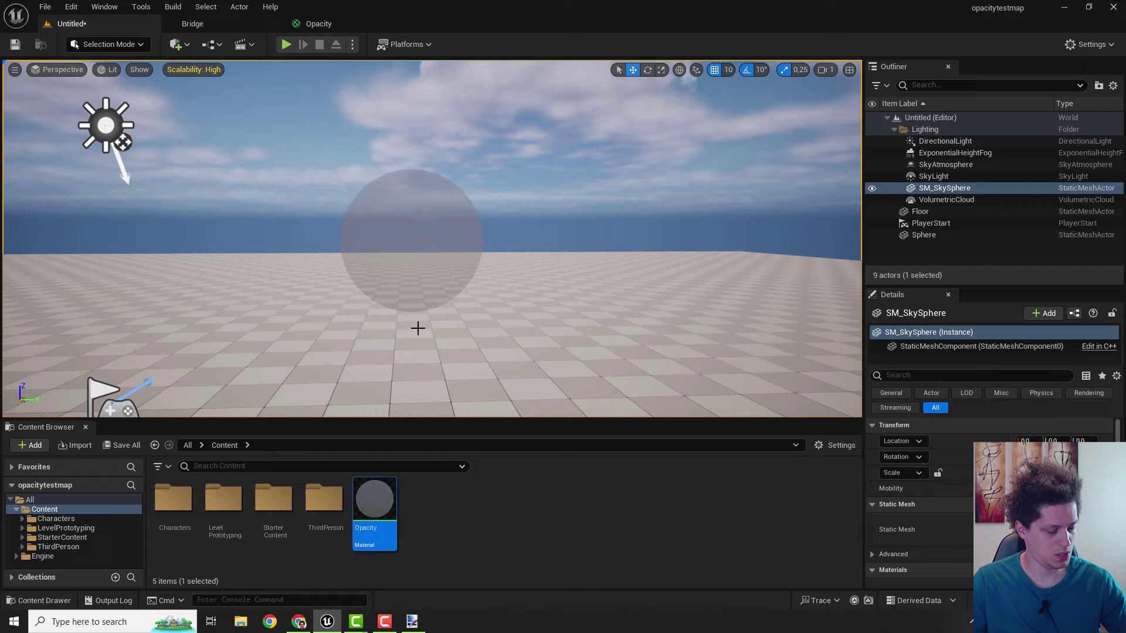
pyautogui.press('super+d')
pyautogui.moveTo(22, 286); pyautogui.dragTo(217, 336)
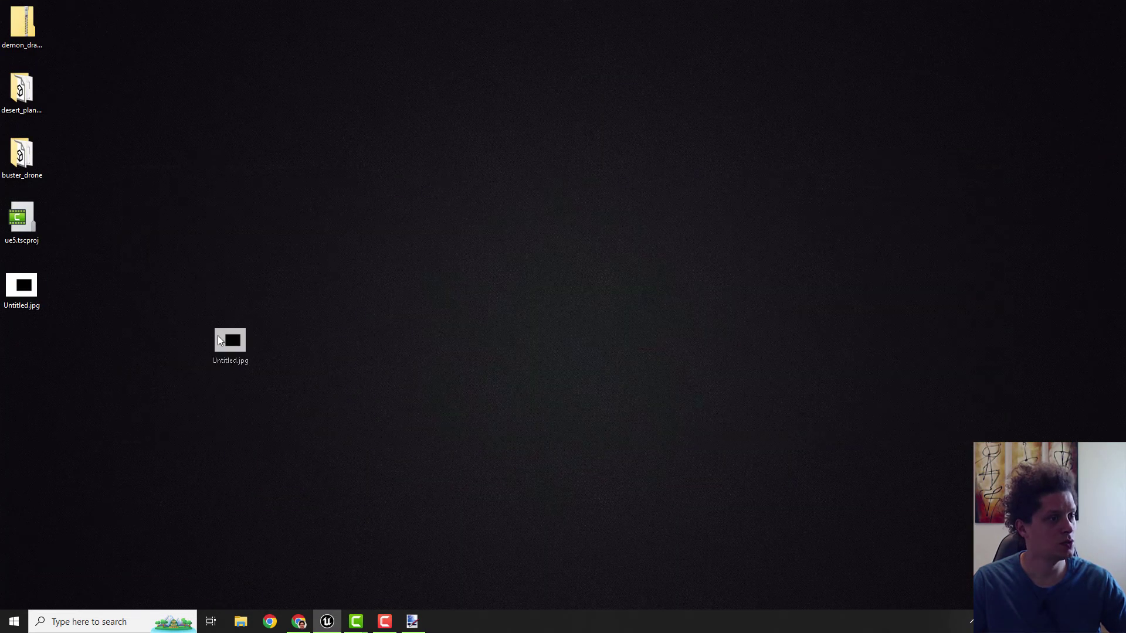
pyautogui.click(326, 622)
pyautogui.moveTo(246, 396)
pyautogui.mouseDown()
pyautogui.moveTo(454, 523)
pyautogui.moveTo(342, 36)
pyautogui.moveTo(539, 345)
pyautogui.mouseUp()
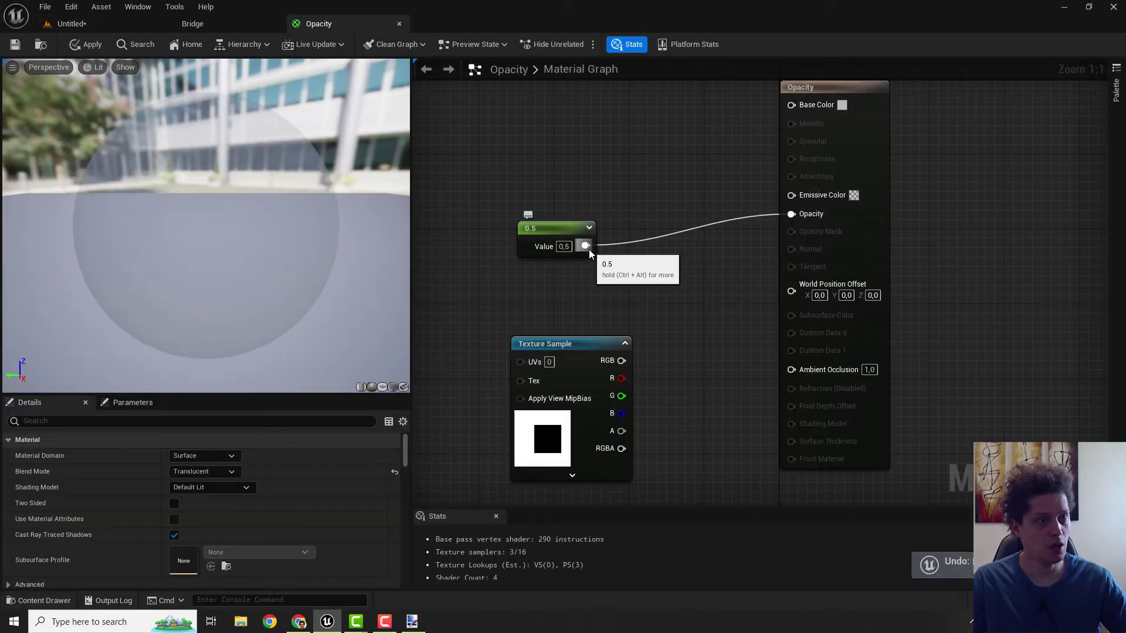
# Disconnect the 0.5 constant from the Opacity input
pyautogui.keyDown('alt'); pyautogui.click(683, 230); pyautogui.keyUp('alt')
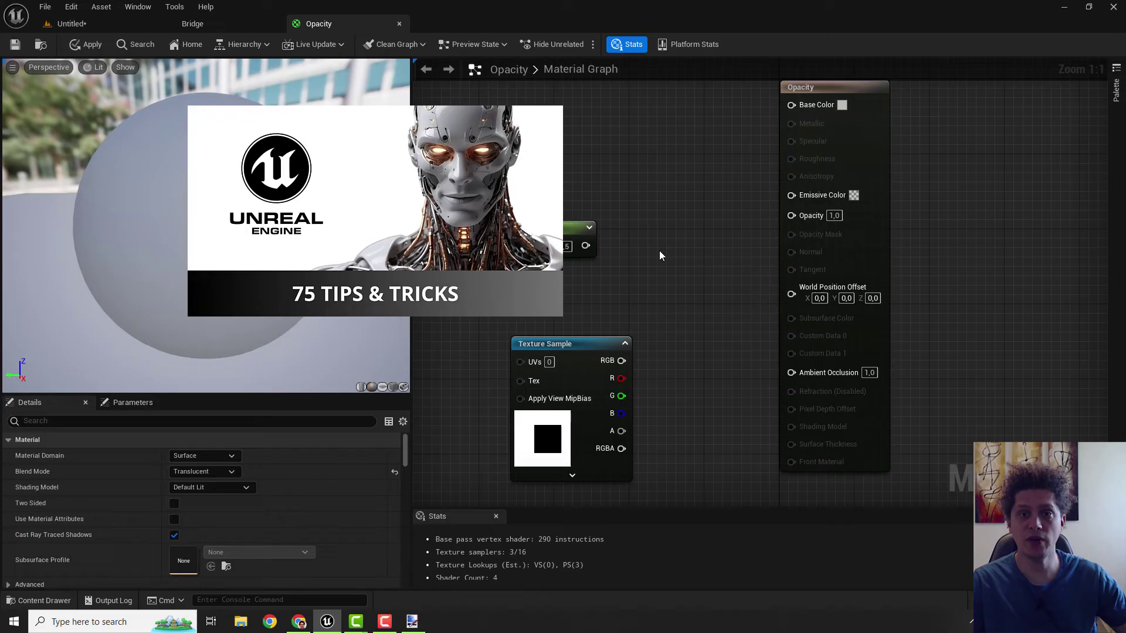
# Wire the Texture Sample's RGB output to Opacity and preview it on a plane mesh
pyautogui.moveTo(545, 343); pyautogui.dragTo(494, 284)
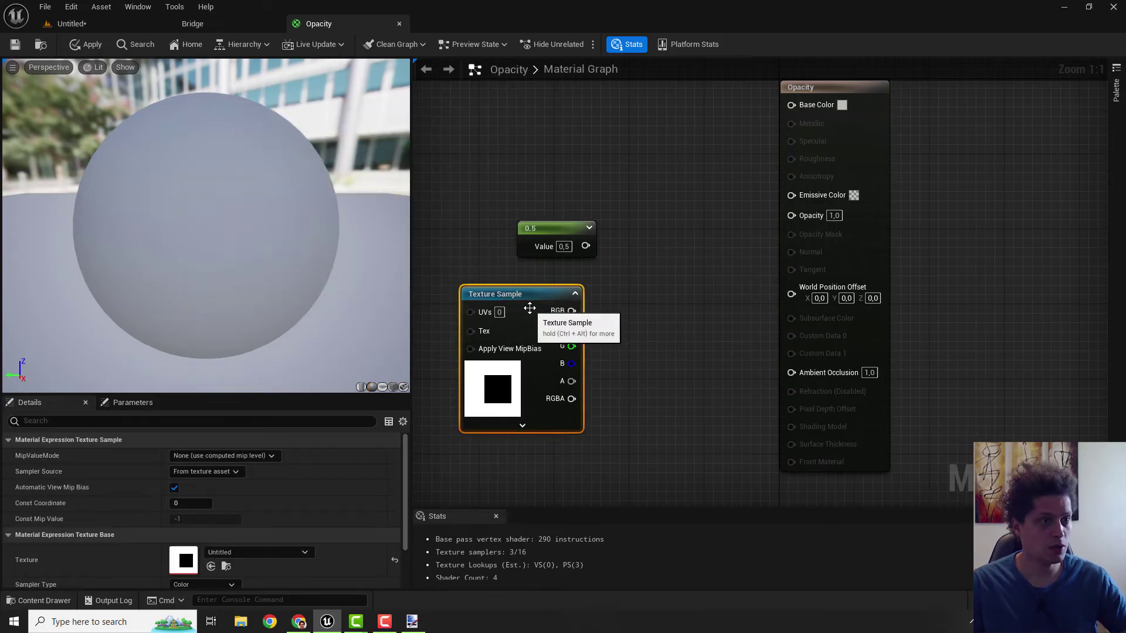
pyautogui.moveTo(572, 311); pyautogui.dragTo(791, 216)
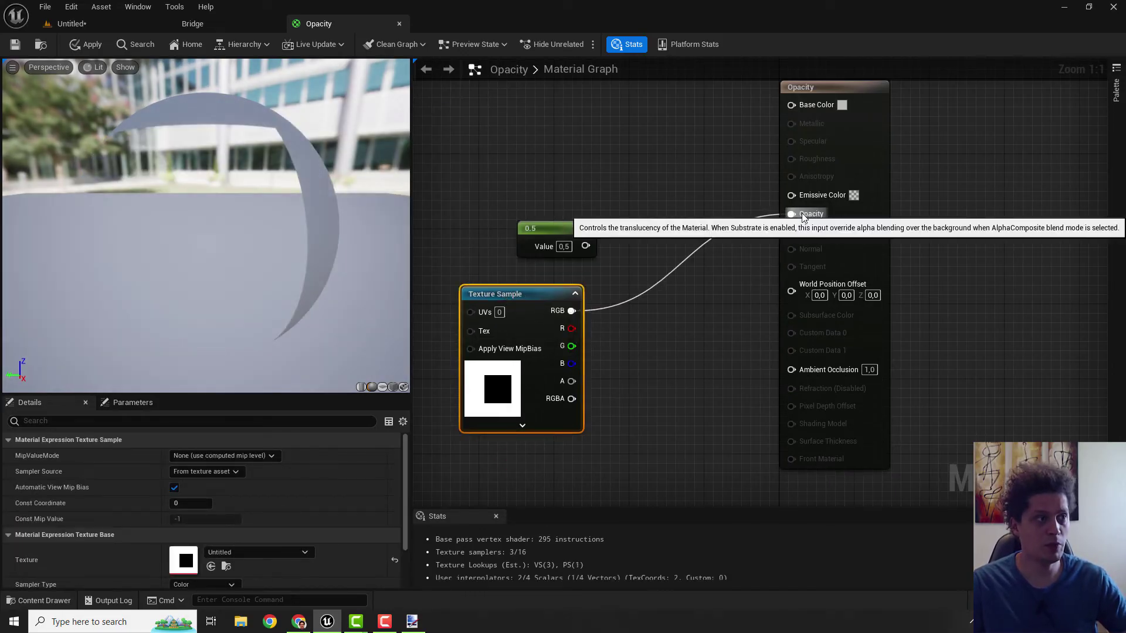
pyautogui.click(383, 387)
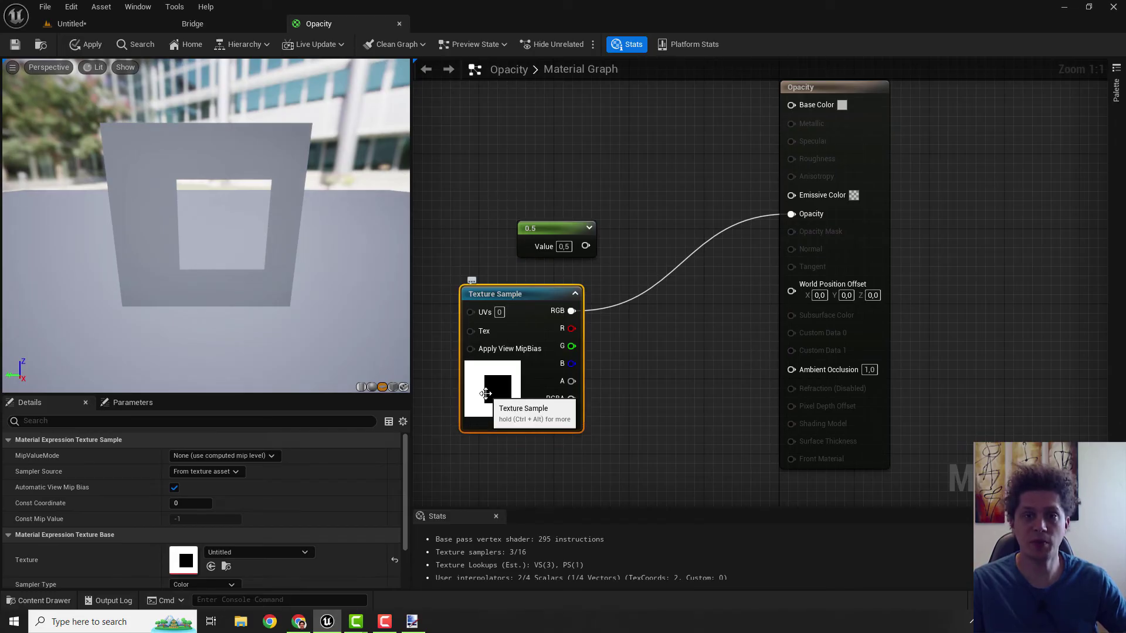
pyautogui.moveTo(302, 242); pyautogui.dragTo(264, 219)
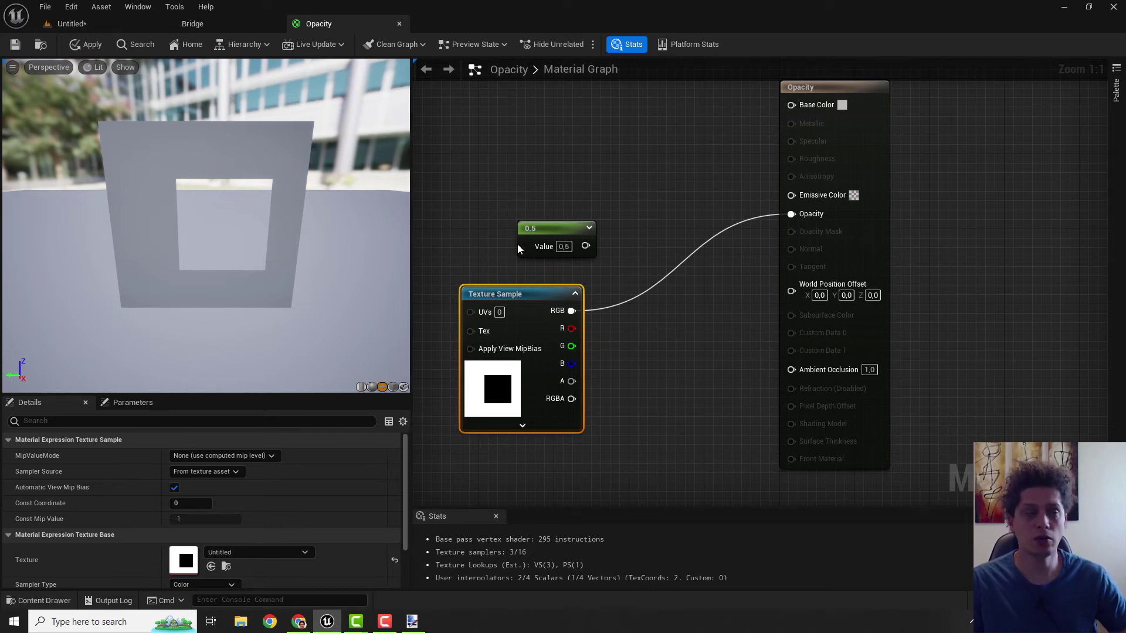
# Add a Constant3Vector colour node and connect it to Opacity
pyautogui.moveTo(752, 282); pyautogui.dragTo(739, 249, button='right')
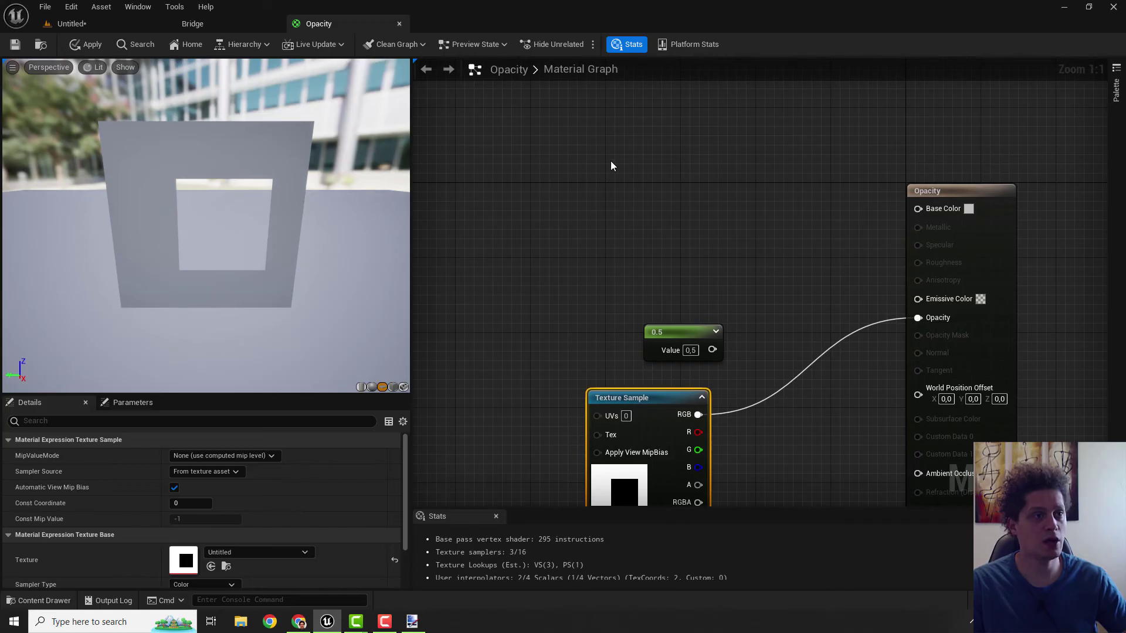
pyautogui.click(554, 142)
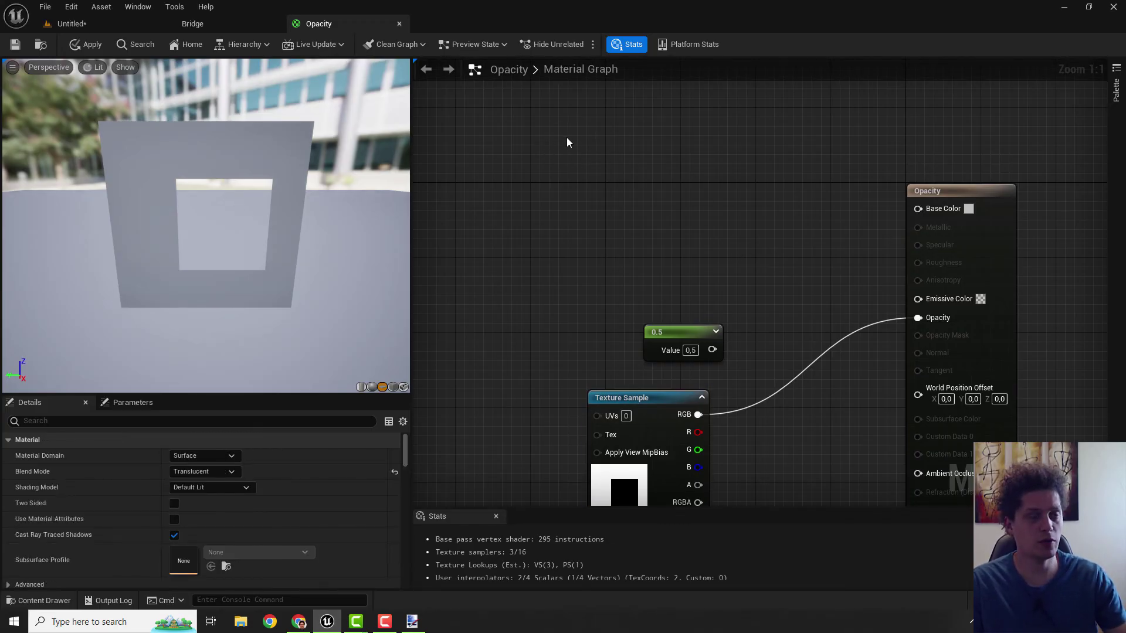
pyautogui.click(567, 137)
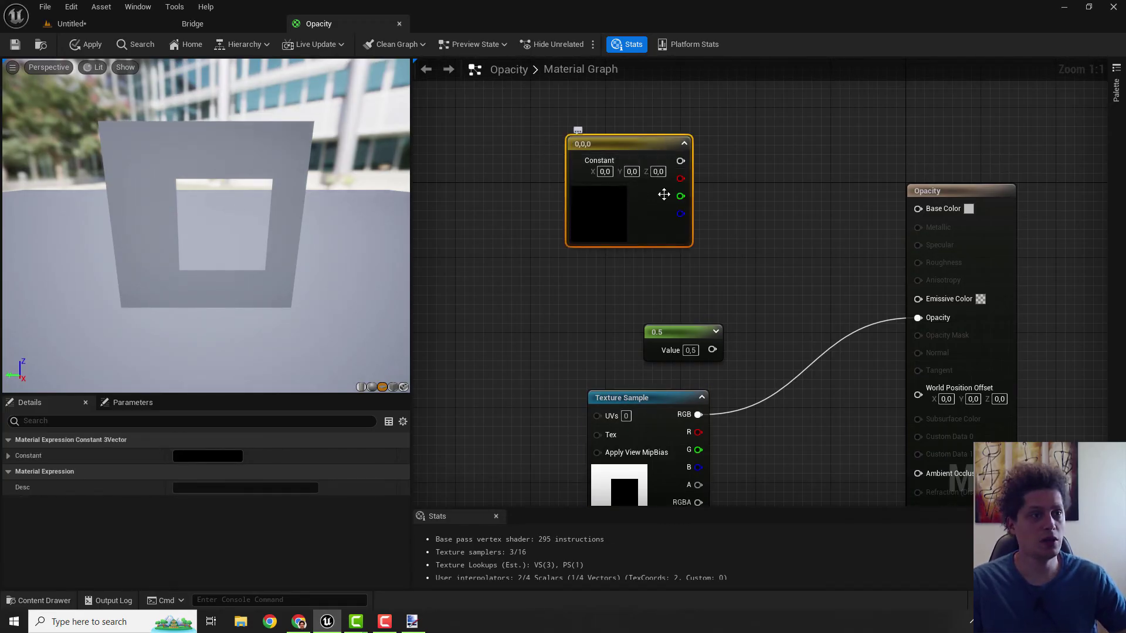
pyautogui.moveTo(680, 161)
pyautogui.mouseDown()
pyautogui.moveTo(865, 200)
pyautogui.moveTo(919, 317)
pyautogui.mouseUp()
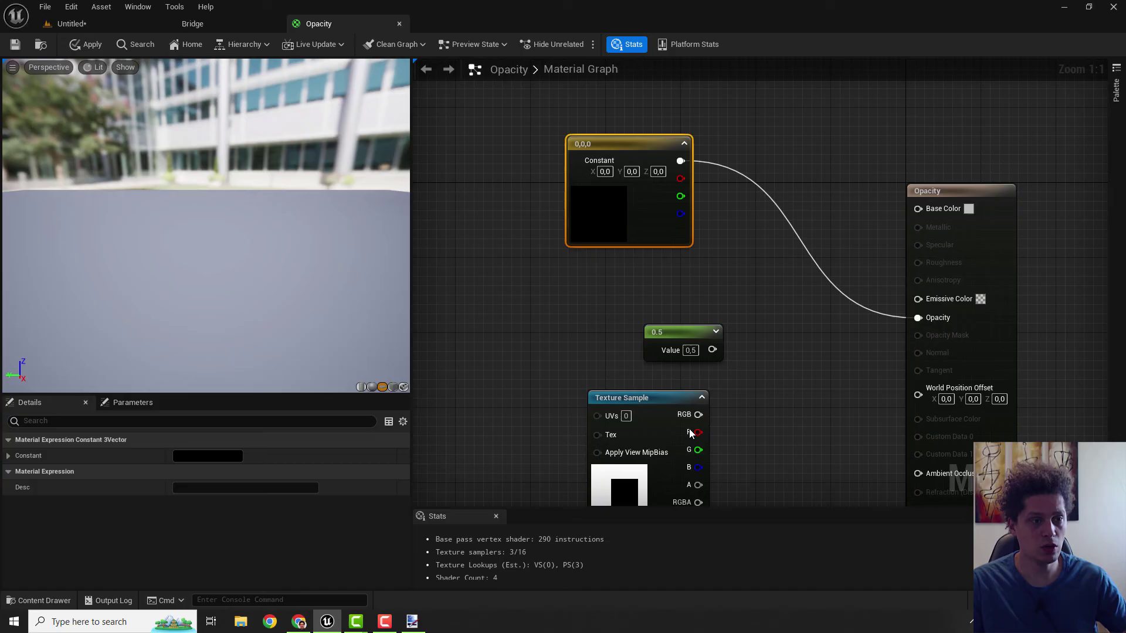
# Set the colour constant to white, then lower it to mid grey, about 0.505
pyautogui.doubleClick(608, 215)
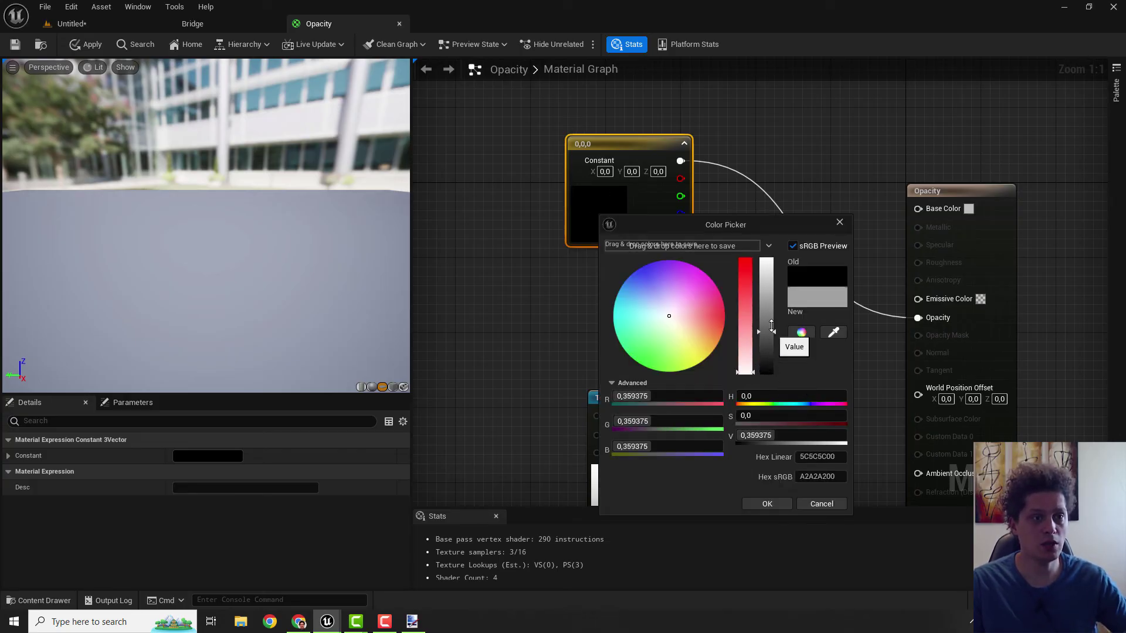
pyautogui.moveTo(771, 371); pyautogui.dragTo(771, 264)
pyautogui.click(767, 503)
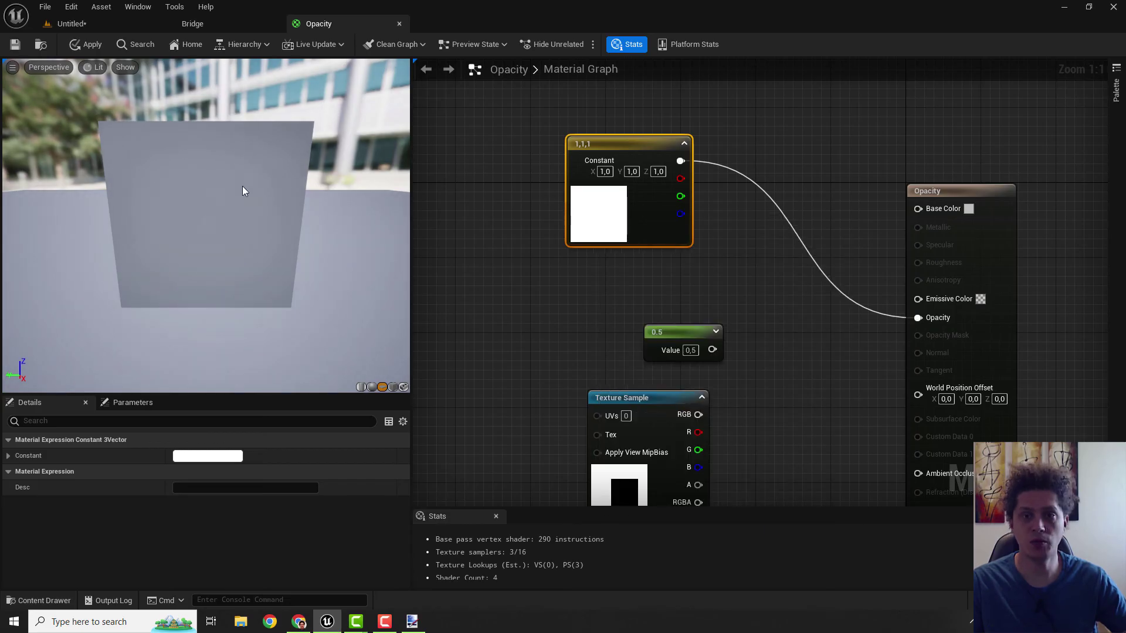
pyautogui.doubleClick(600, 216)
pyautogui.moveTo(772, 269)
pyautogui.mouseDown()
pyautogui.moveTo(774, 328)
pyautogui.moveTo(774, 315)
pyautogui.mouseUp()
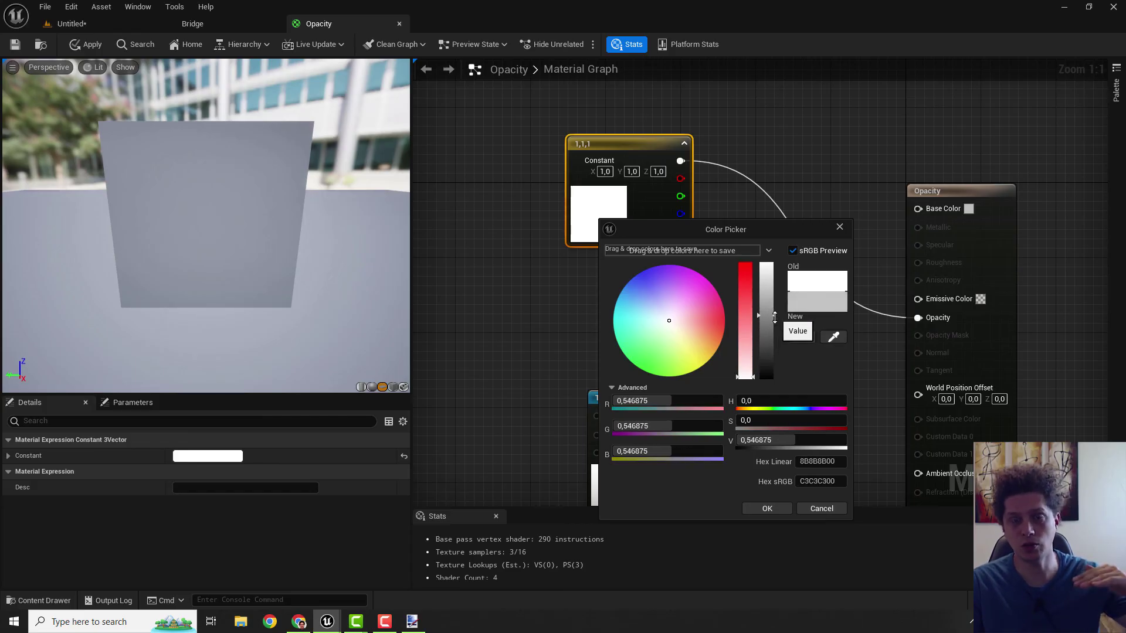
pyautogui.moveTo(774, 315); pyautogui.dragTo(772, 320)
pyautogui.click(767, 509)
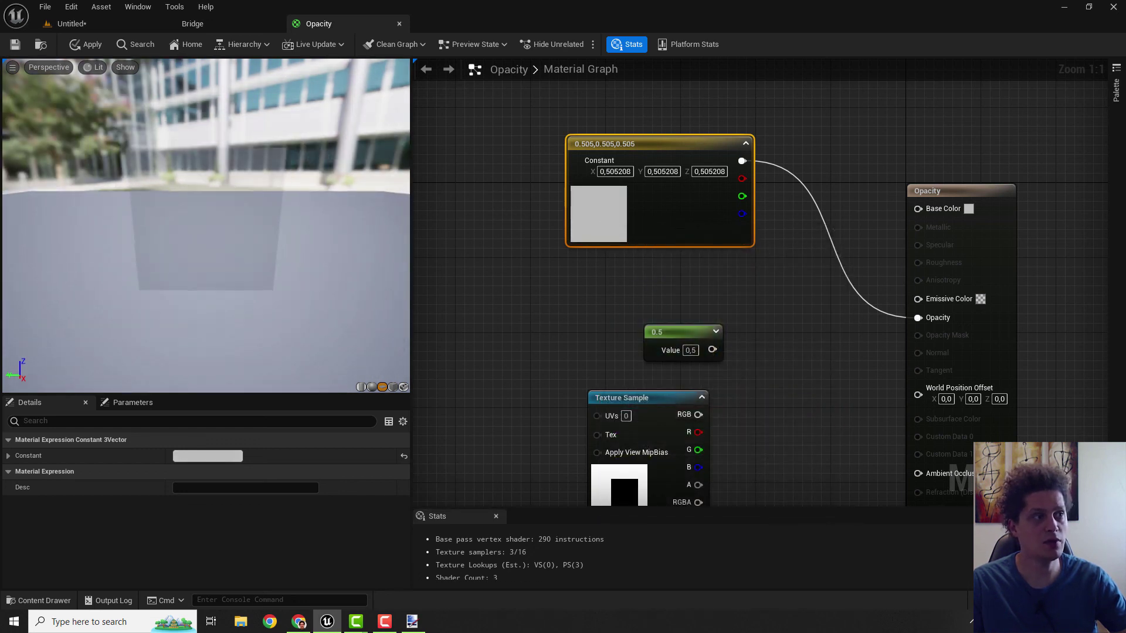